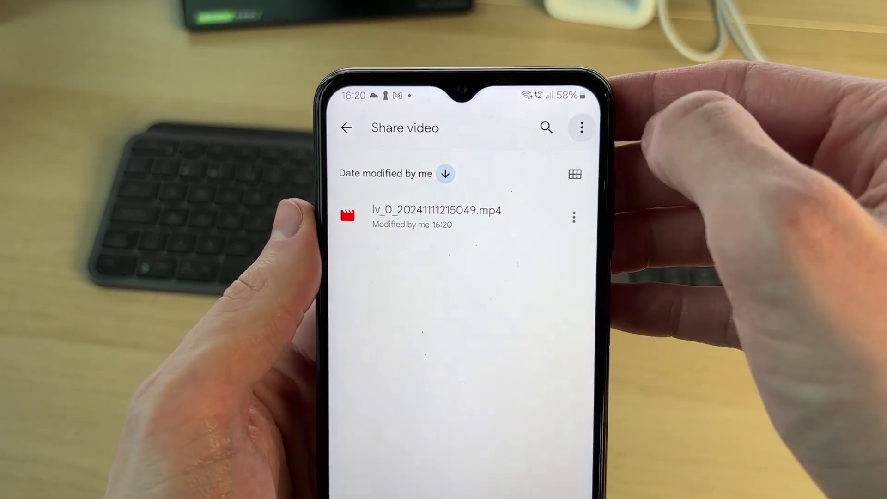
Step: Bring up the options menu for the MP4 video in the Share video folder
left_click(581, 128)
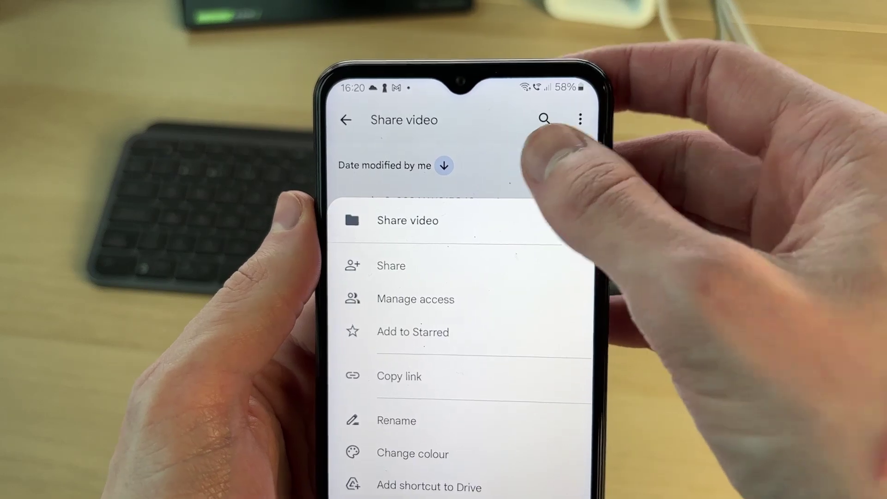
left_click(548, 163)
left_click(559, 200)
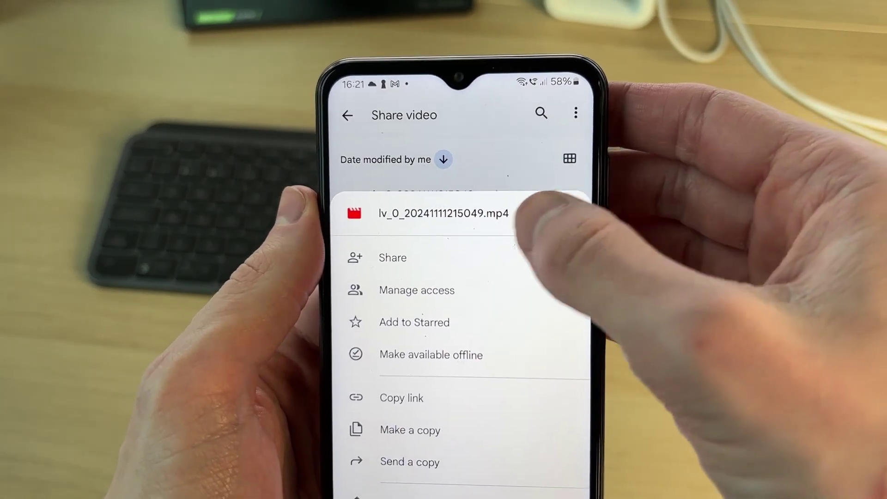
Step: Open the video's sharing screen and its Not shared access settings
left_click(486, 257)
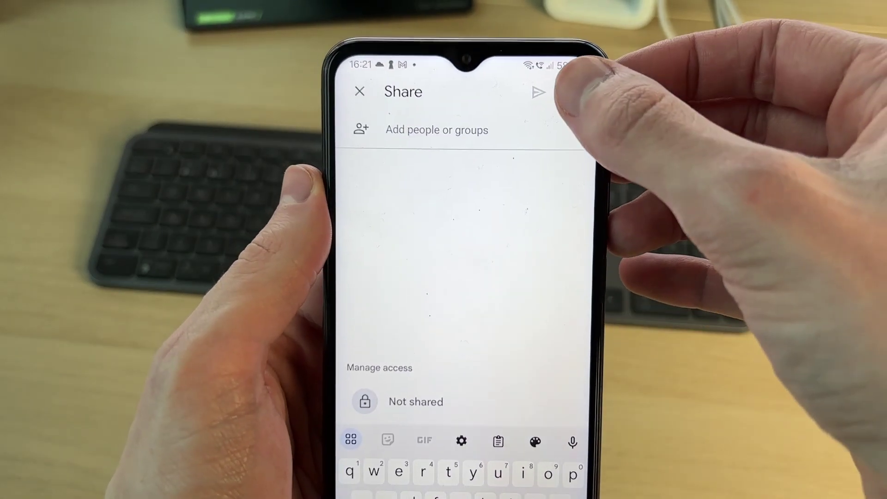
left_click(461, 278)
left_click(416, 402)
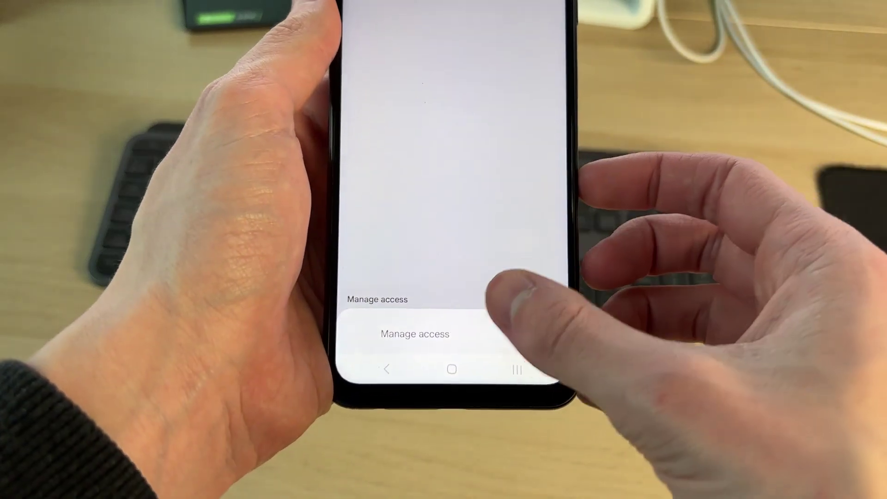
Step: Set the video's general access to Anyone with the link (Viewer) and copy its link
left_click(415, 334)
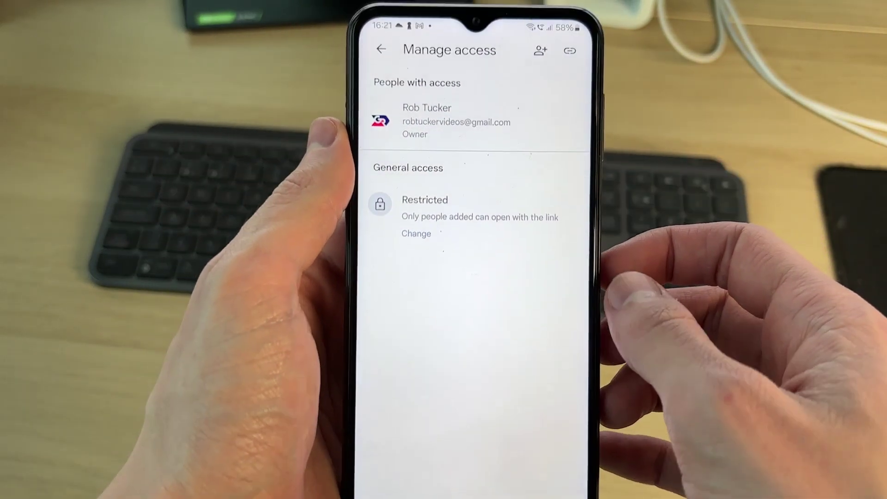
left_click(485, 248)
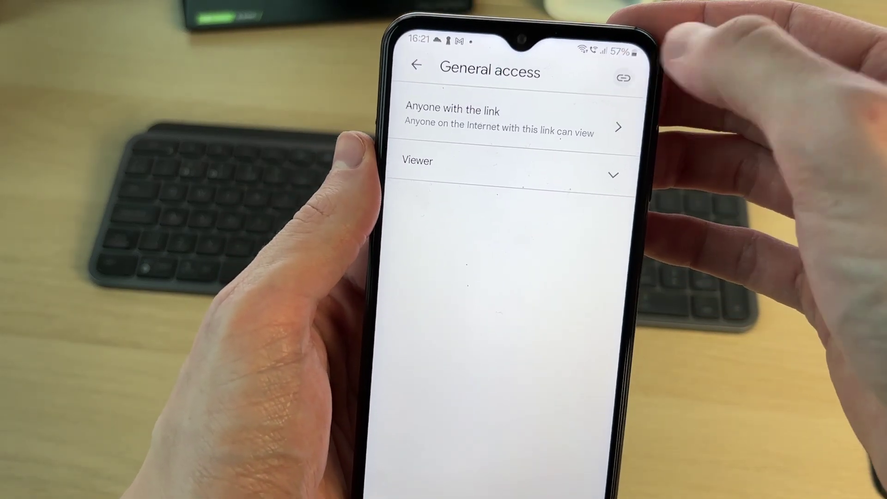
left_click(617, 84)
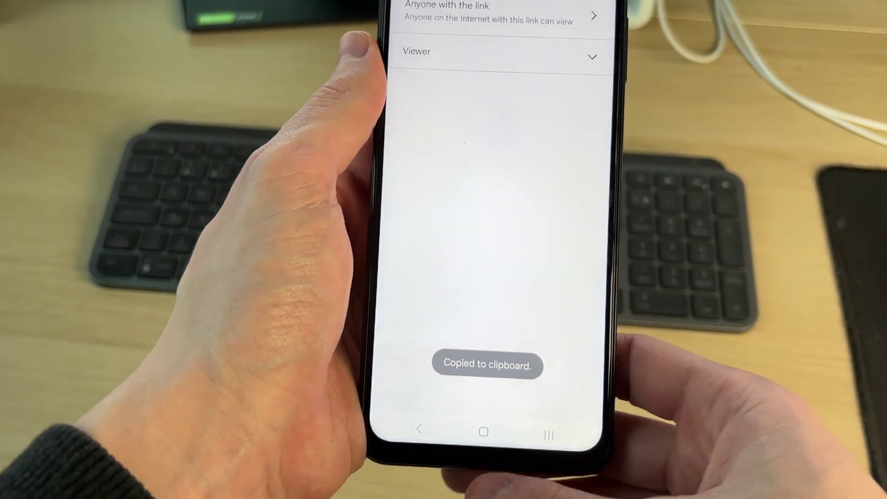